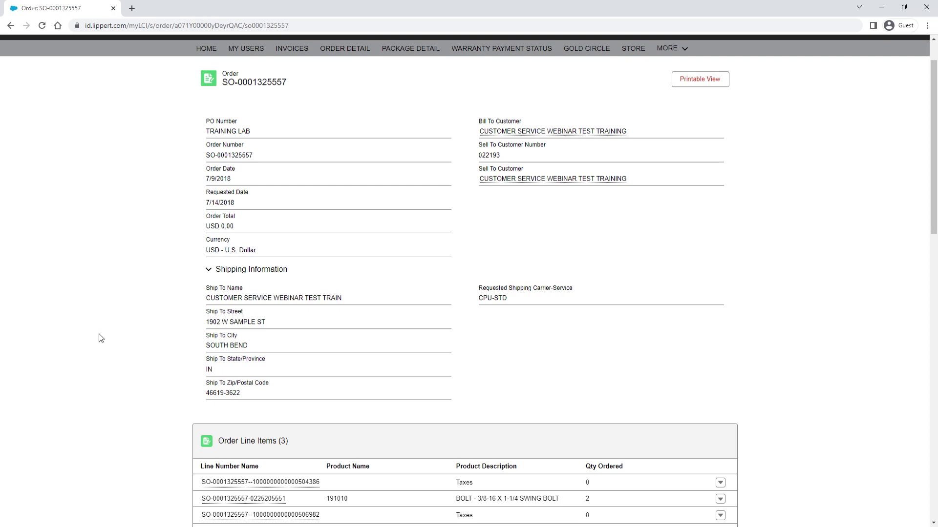
View the Orders - All list from ORDER DETAIL, then switch to the PACKAGE DETAIL list
click(345, 49)
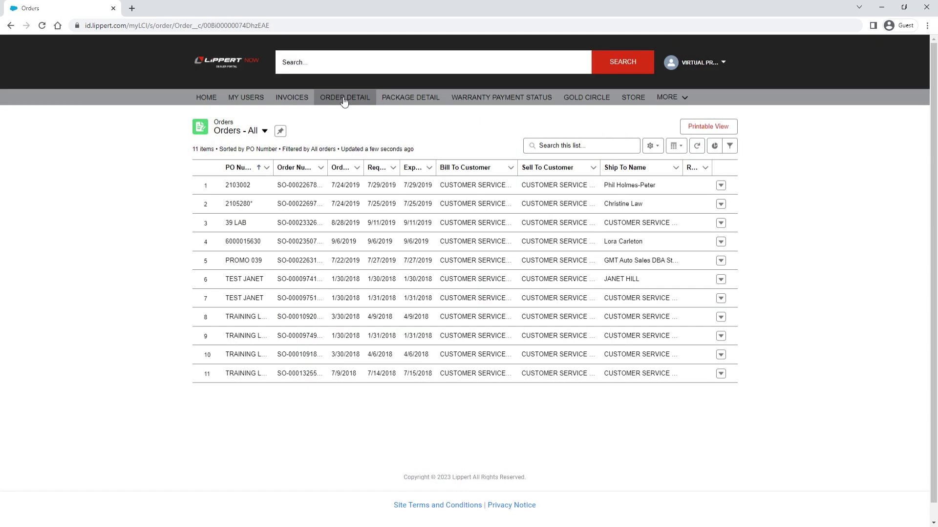
click(410, 98)
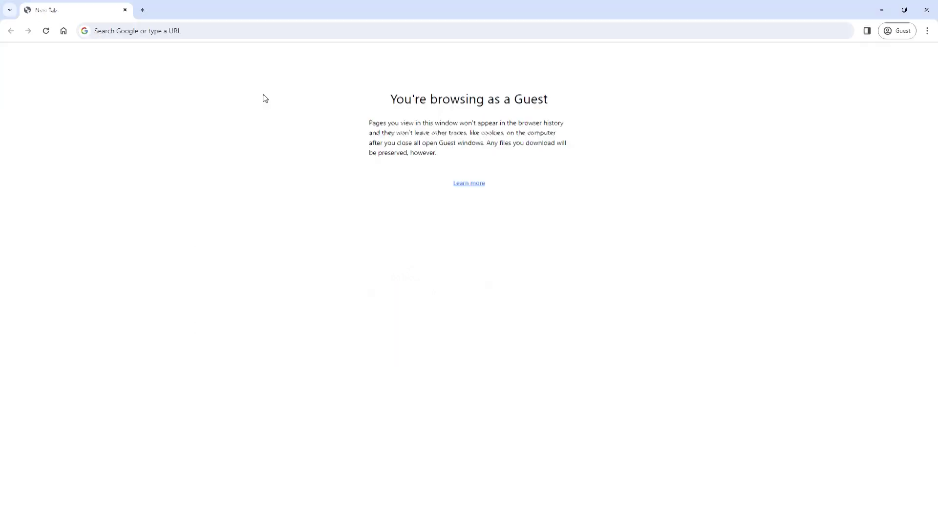
click(229, 38)
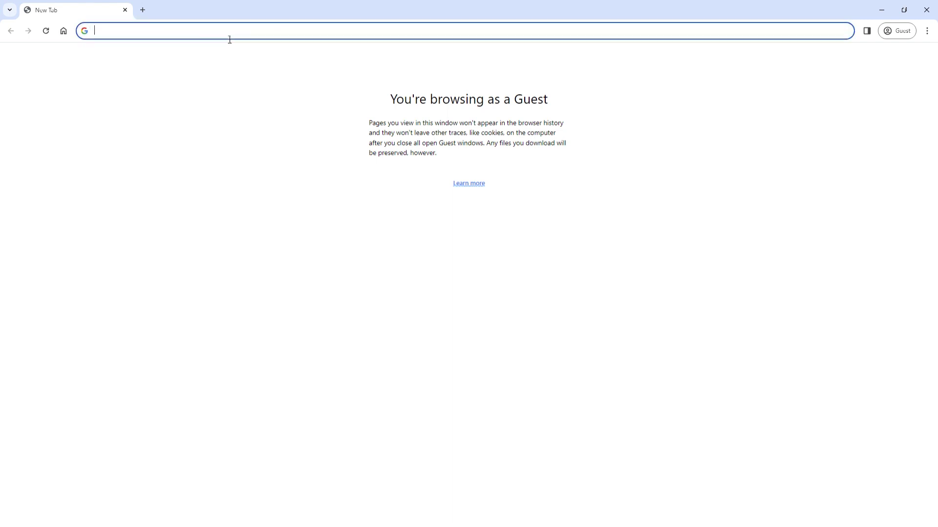
text(www.lci1.com)
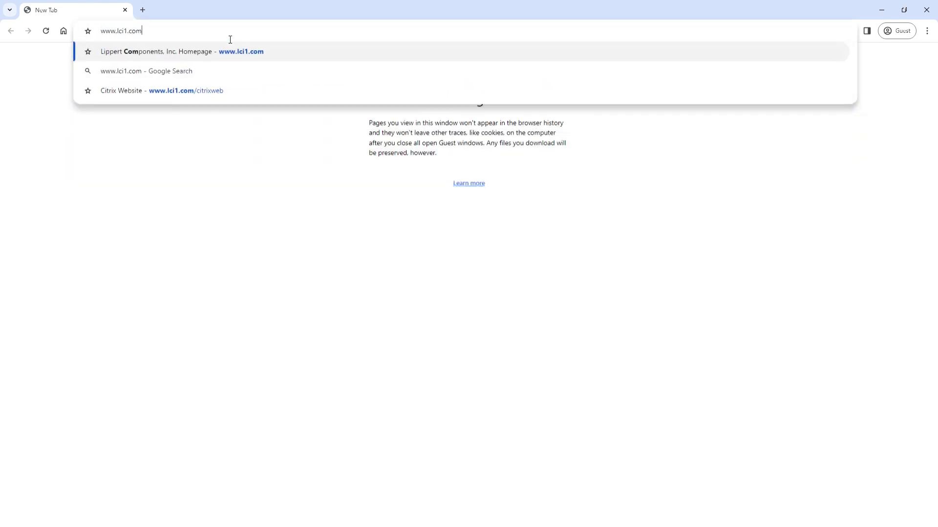
key(Return)
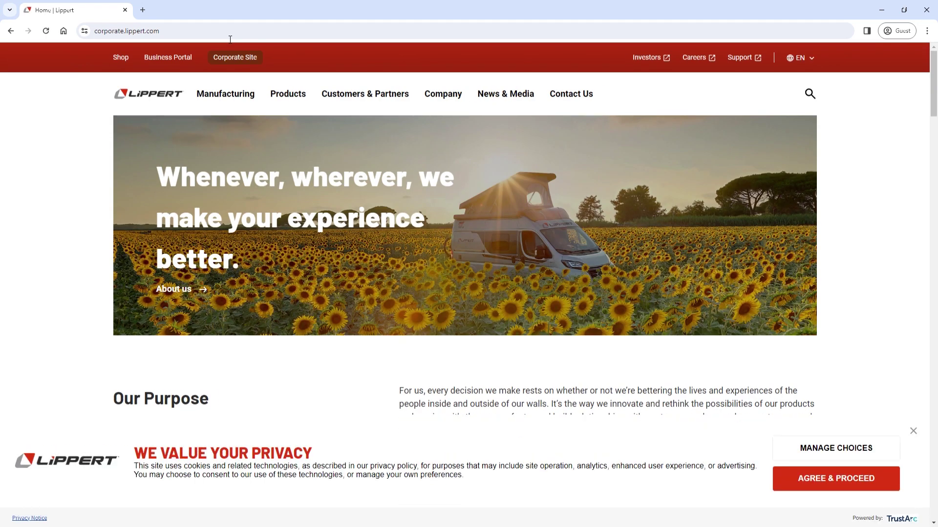
key(Tab)
click(169, 58)
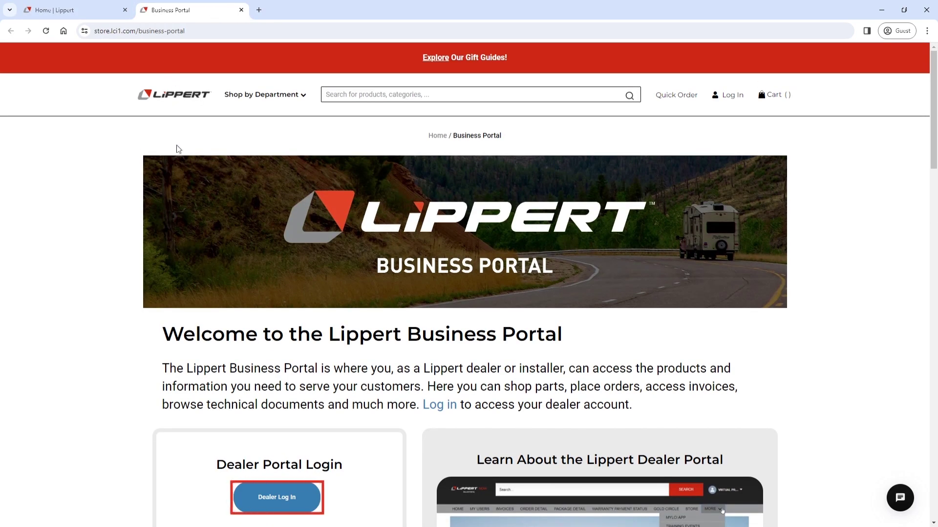
click(286, 497)
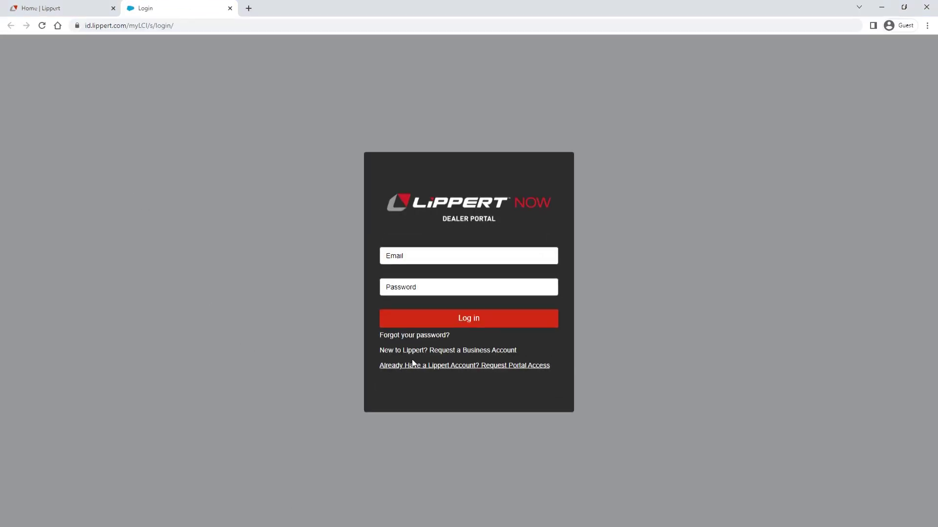
Scroll through the Request a Business Account form, then go back to the login page
click(438, 351)
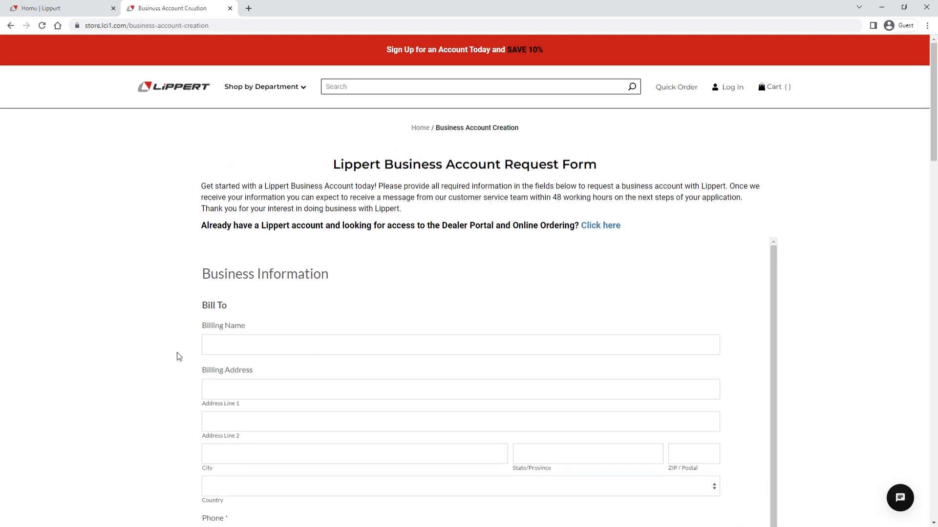
scroll(180, 356, down, 1)
scroll(180, 357, down, 10)
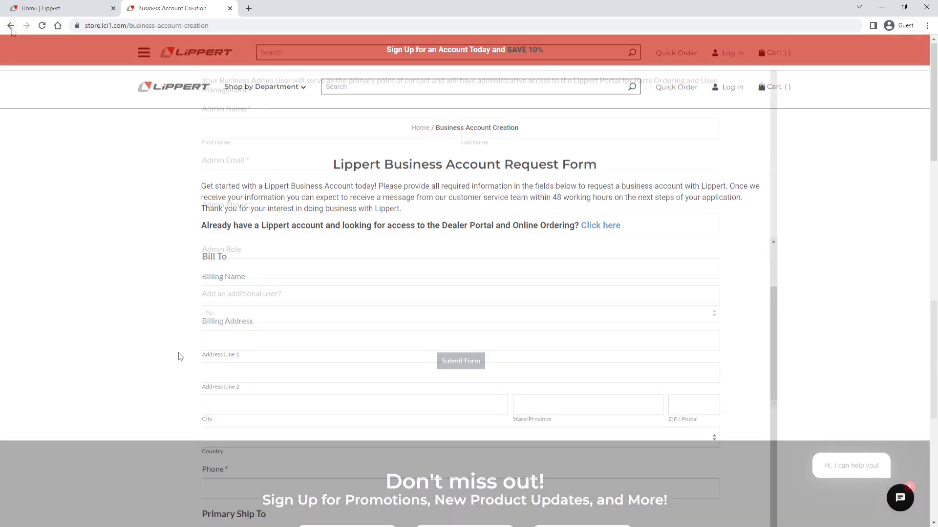
click(13, 30)
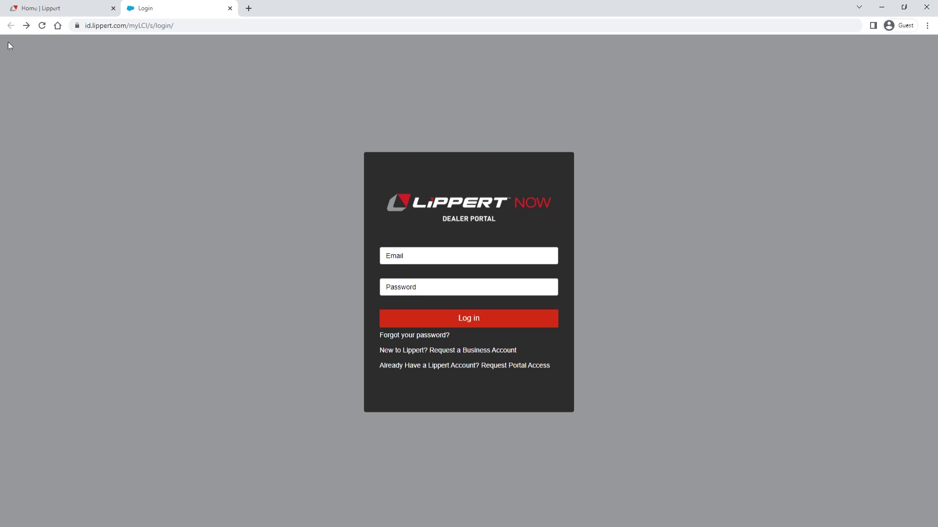
Look at the Request Portal Access form, then return to Sign In and select the e-mail field
click(439, 371)
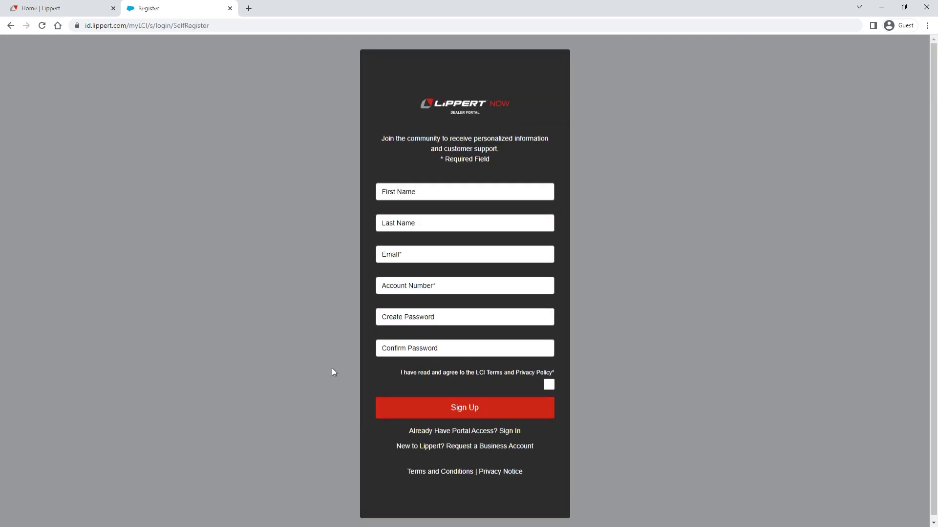
click(516, 431)
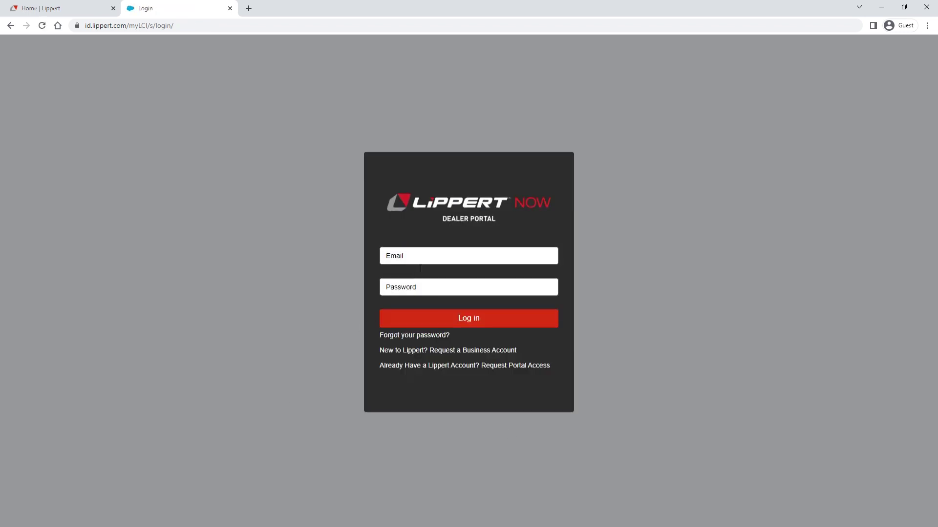
click(421, 264)
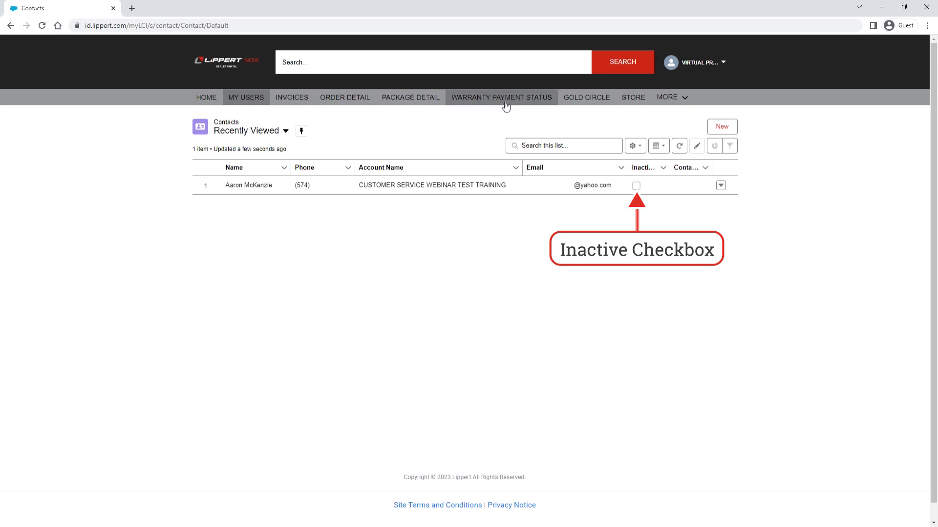
Review the New Contact form, close it unsaved, then open the existing contact's Edit form
click(727, 127)
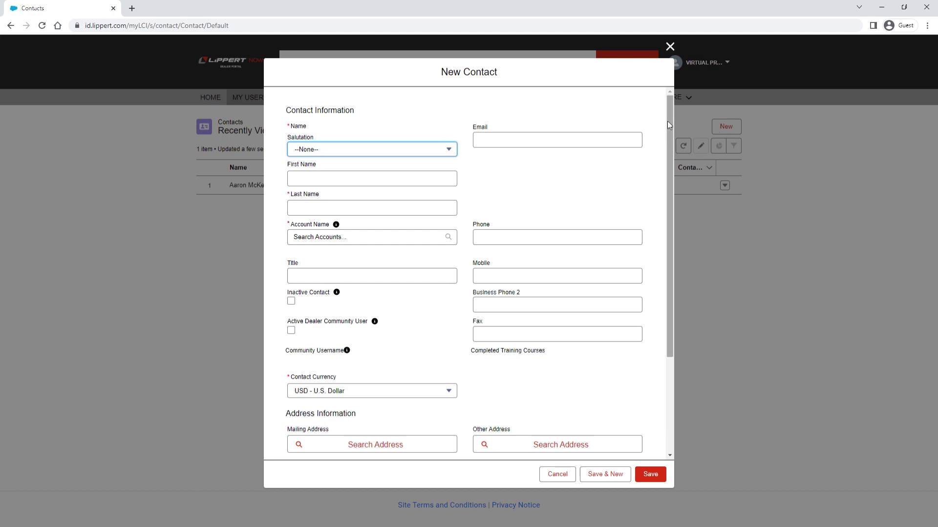
drag(669, 117, 669, 235)
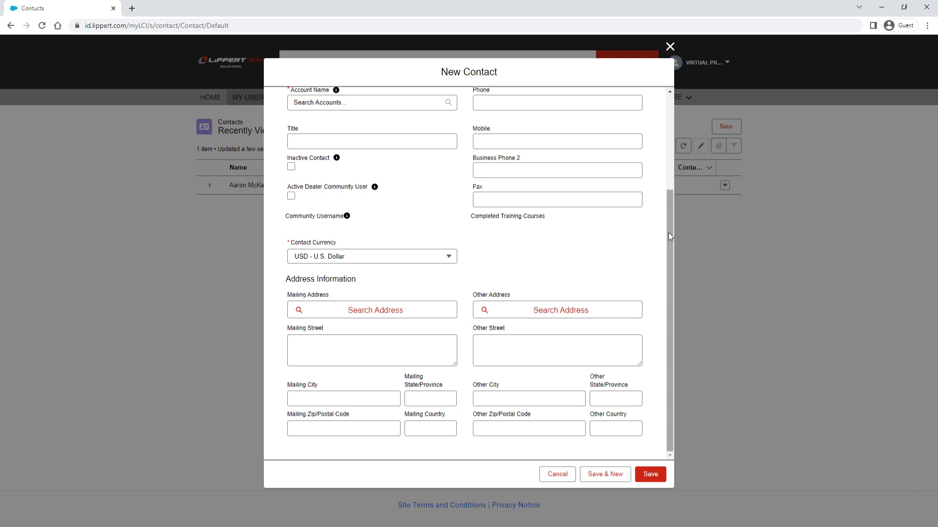
click(670, 46)
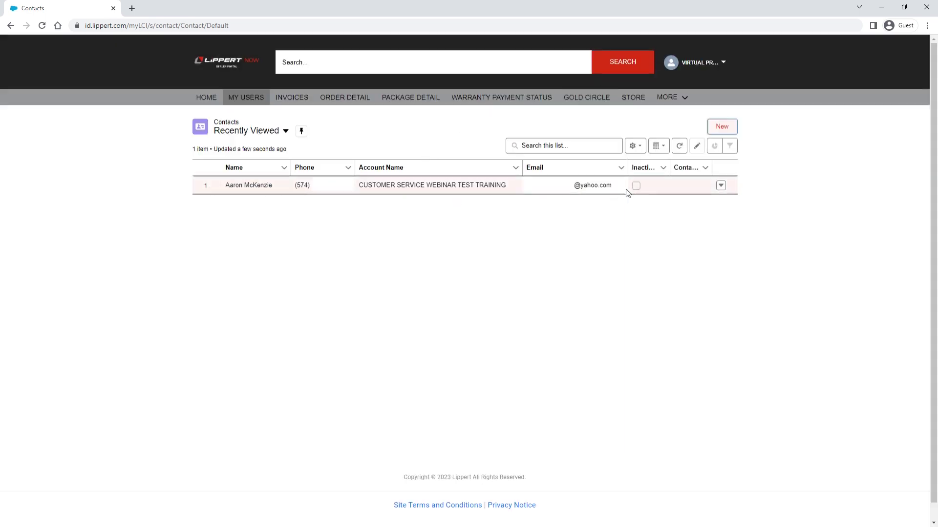
click(721, 187)
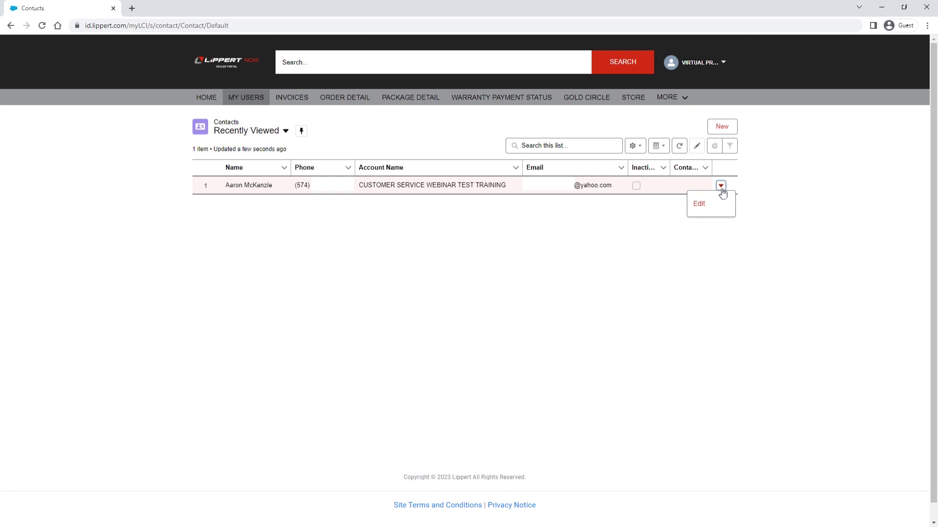
click(709, 204)
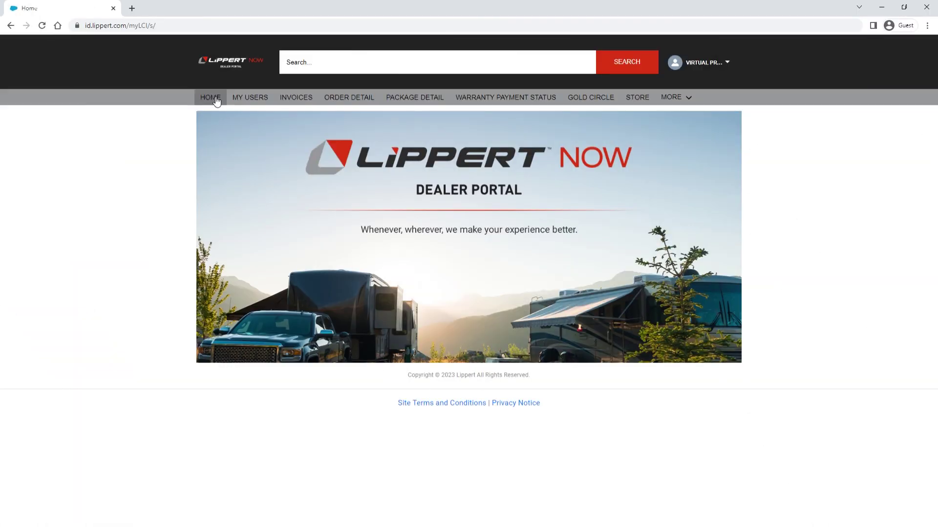
Scroll through the eleven Invoices - All entries and open the most recent invoice
click(294, 99)
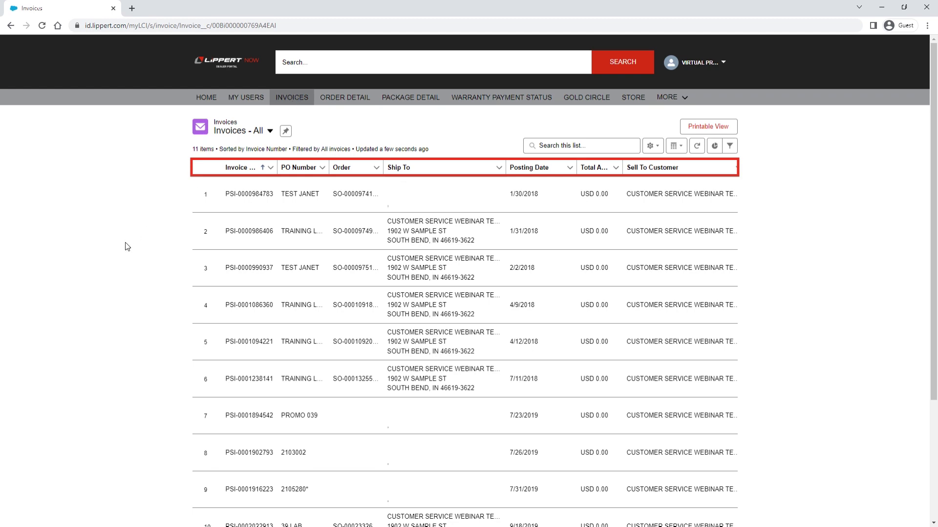
scroll(128, 252, down, 4)
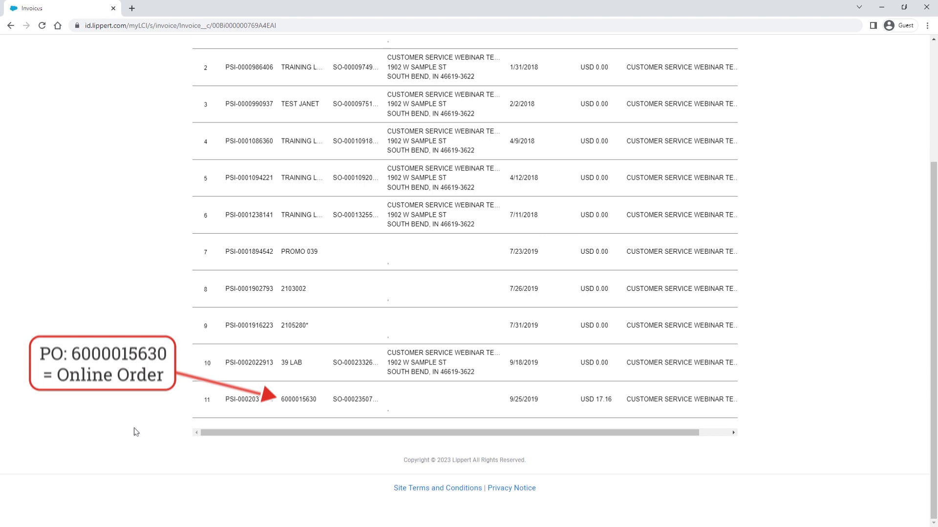
click(246, 401)
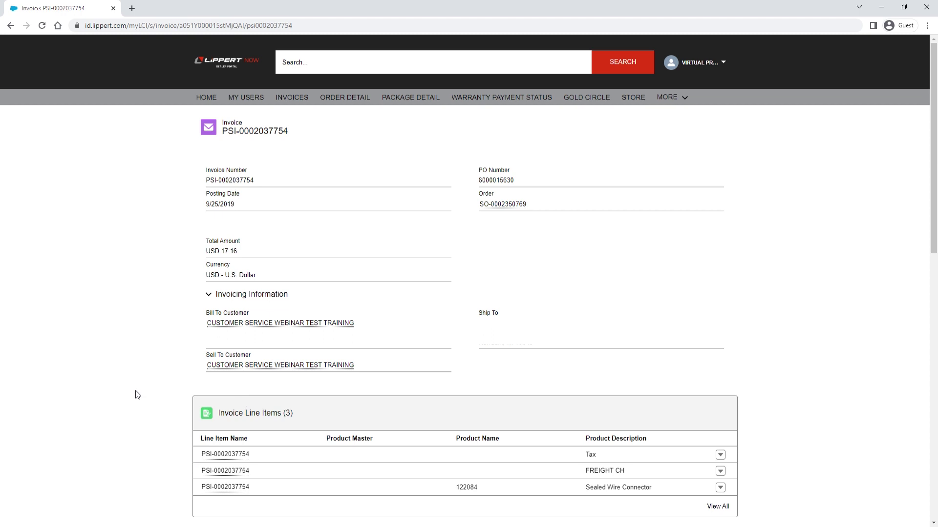
scroll(138, 395, down, 10)
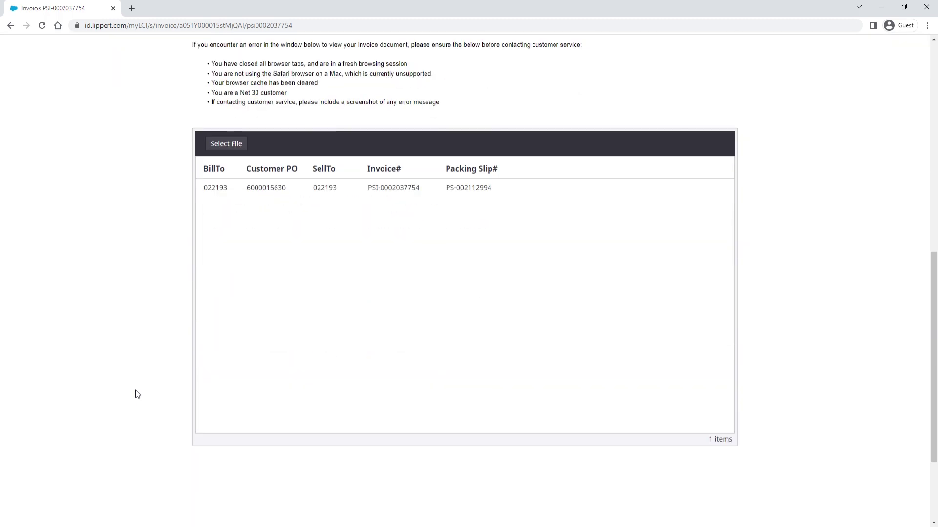
click(229, 194)
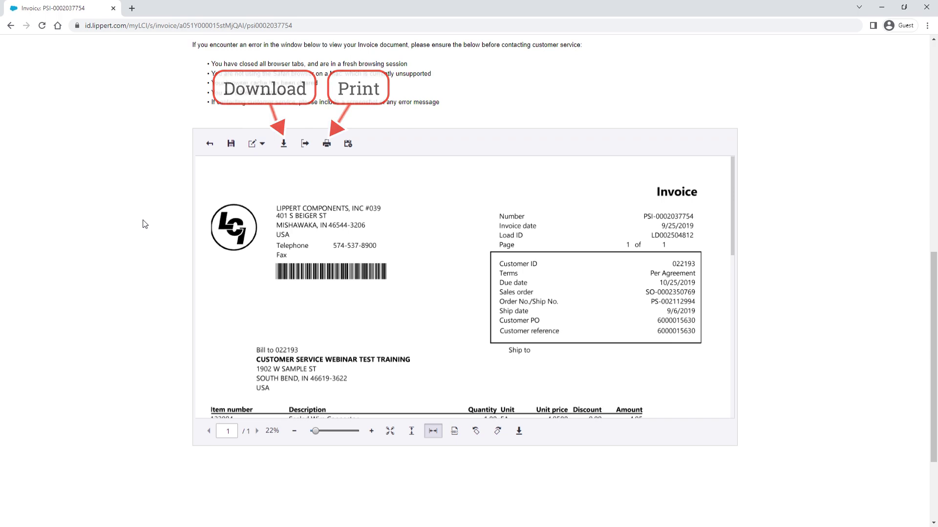
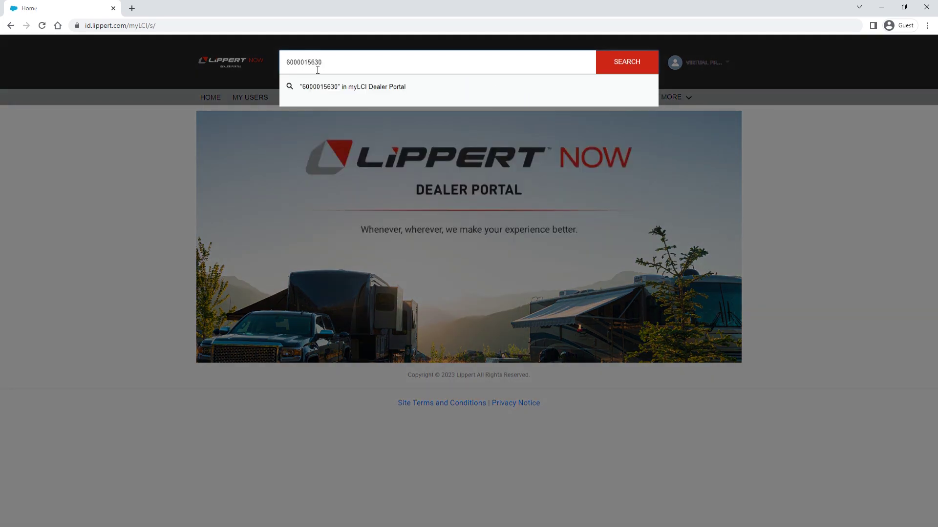
key(Return)
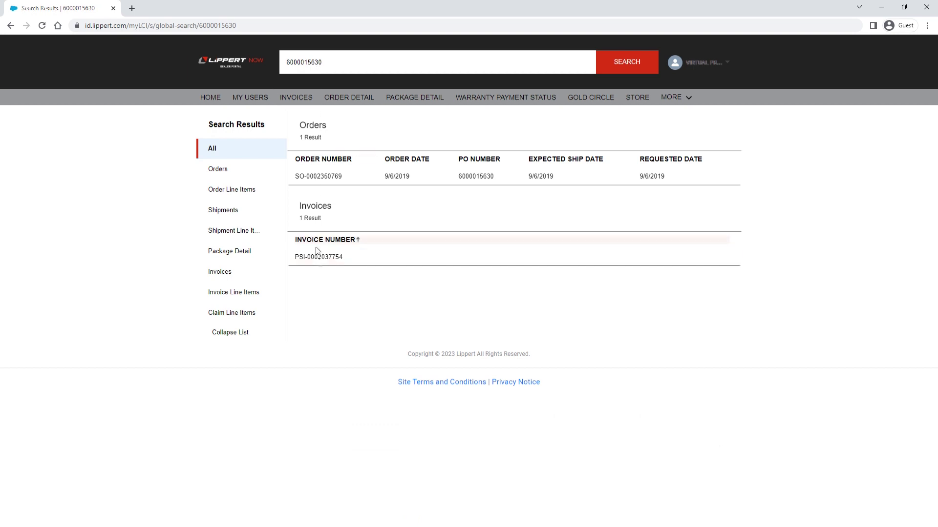
click(320, 259)
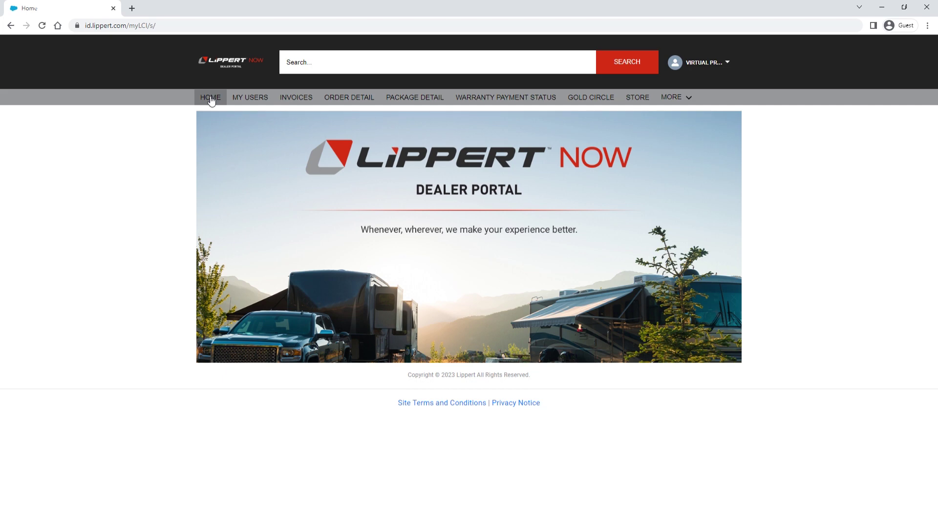
click(350, 96)
click(399, 101)
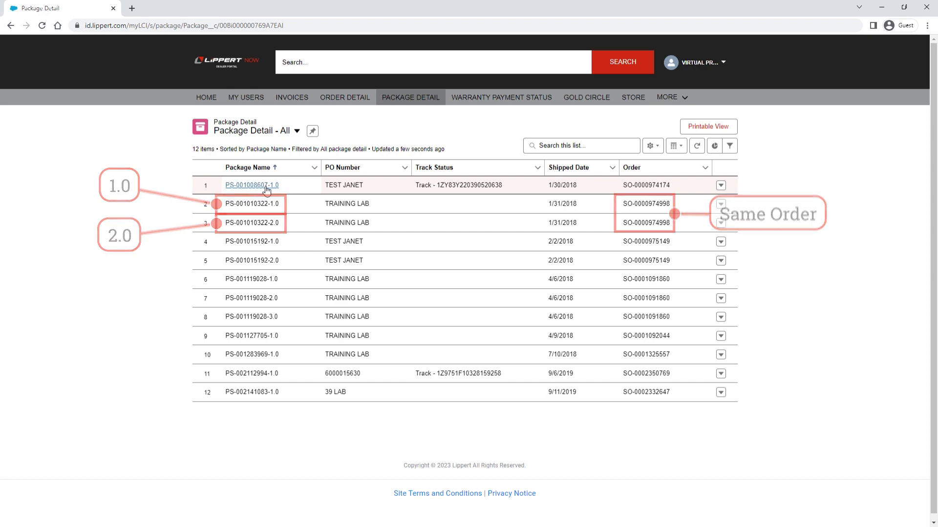
click(440, 186)
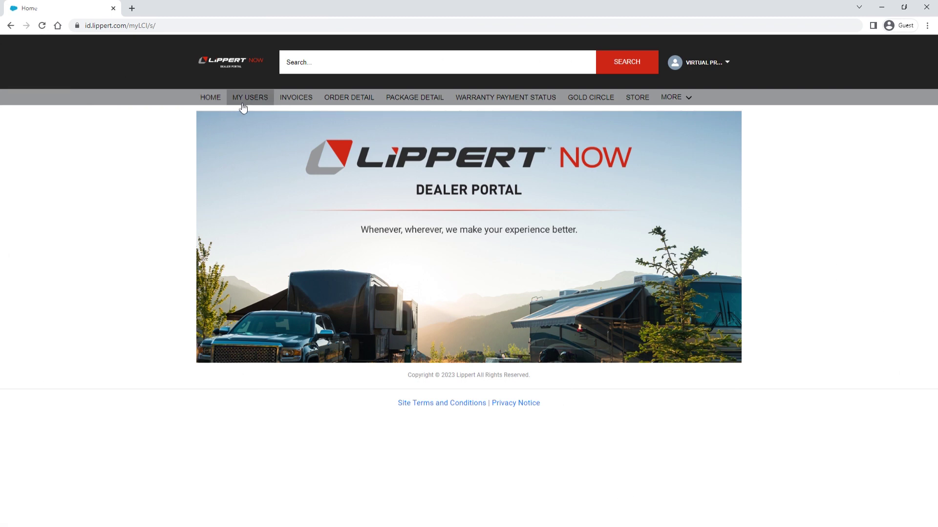
click(483, 99)
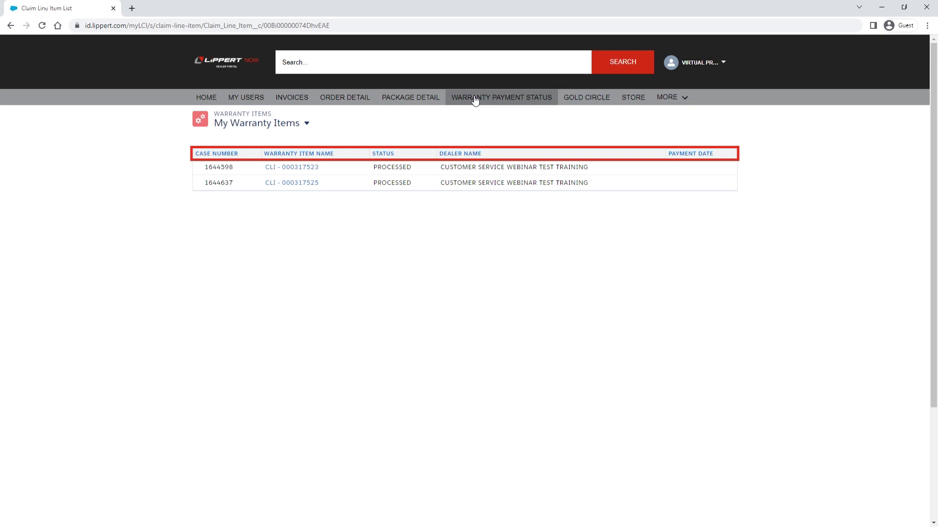
click(300, 168)
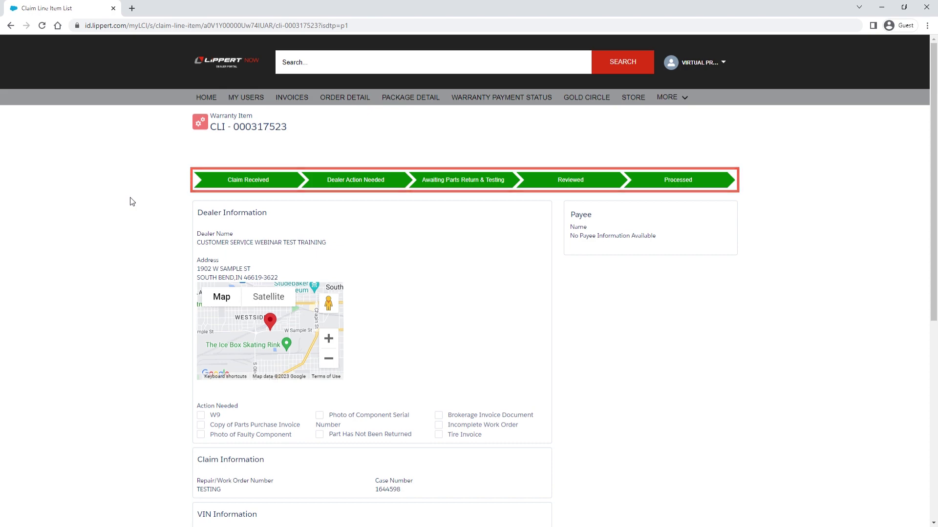
scroll(130, 197, down, 1)
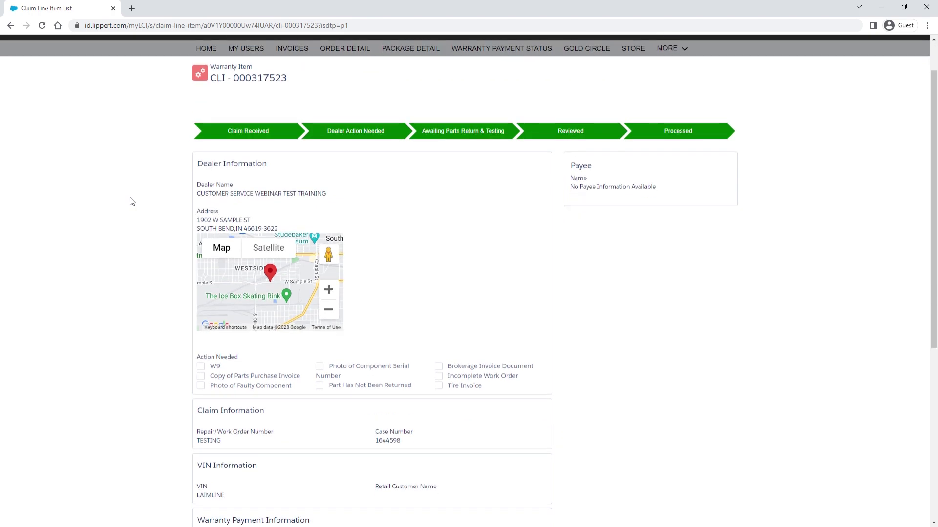
scroll(130, 197, down, 1)
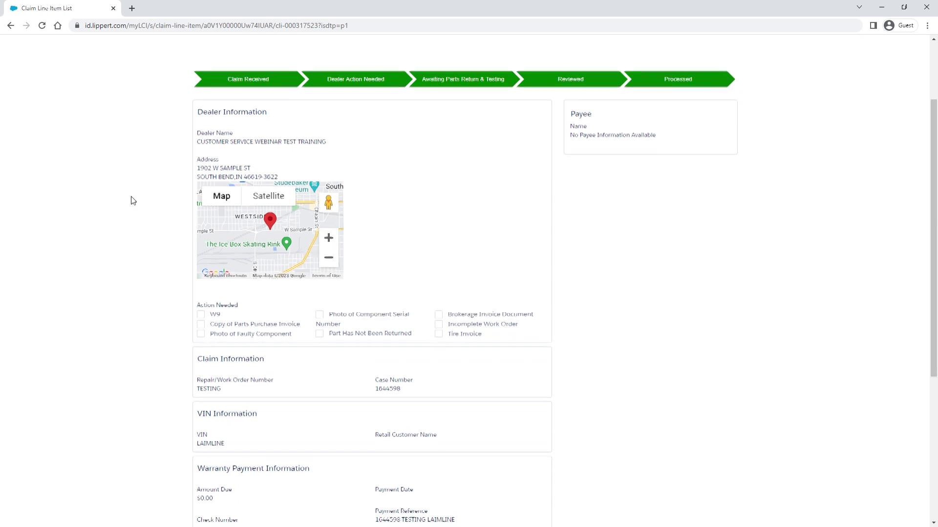
scroll(131, 197, down, 2)
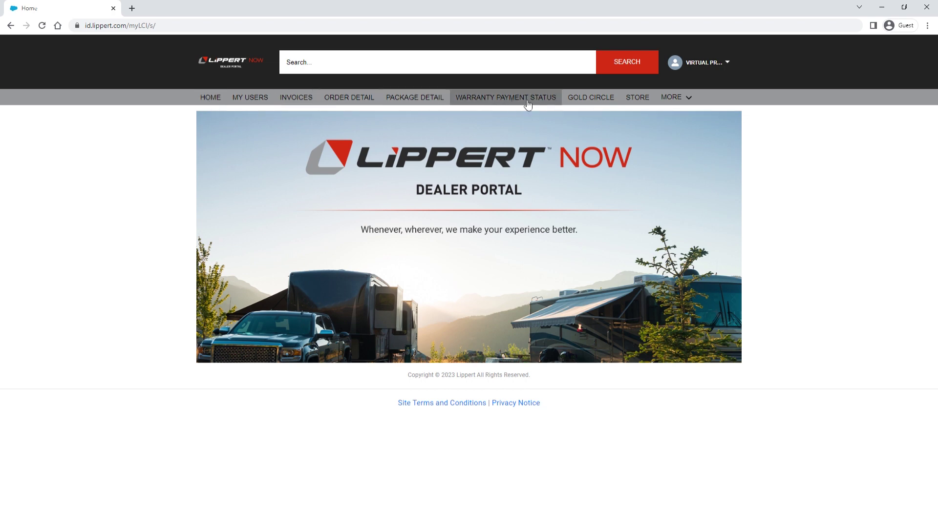
Visit the Gold Circle page, then open the Lippert Store My Account page
click(601, 101)
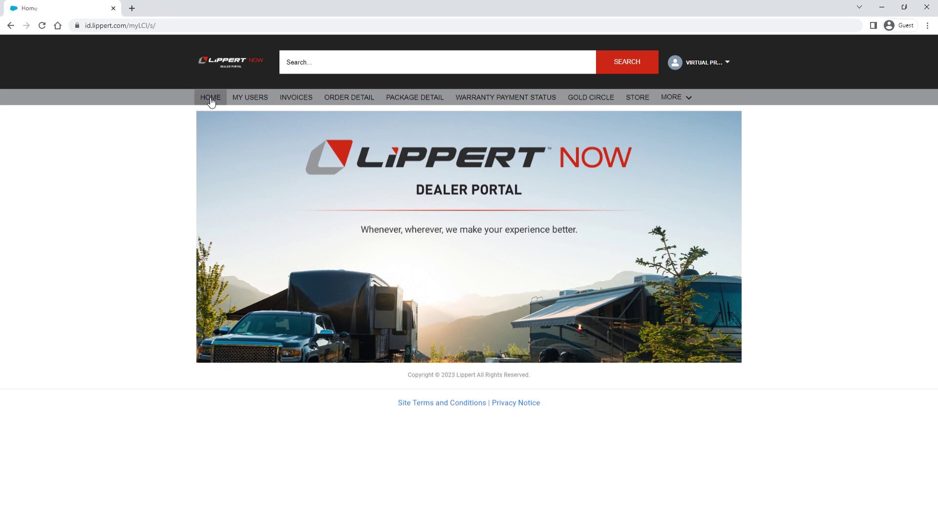
click(636, 97)
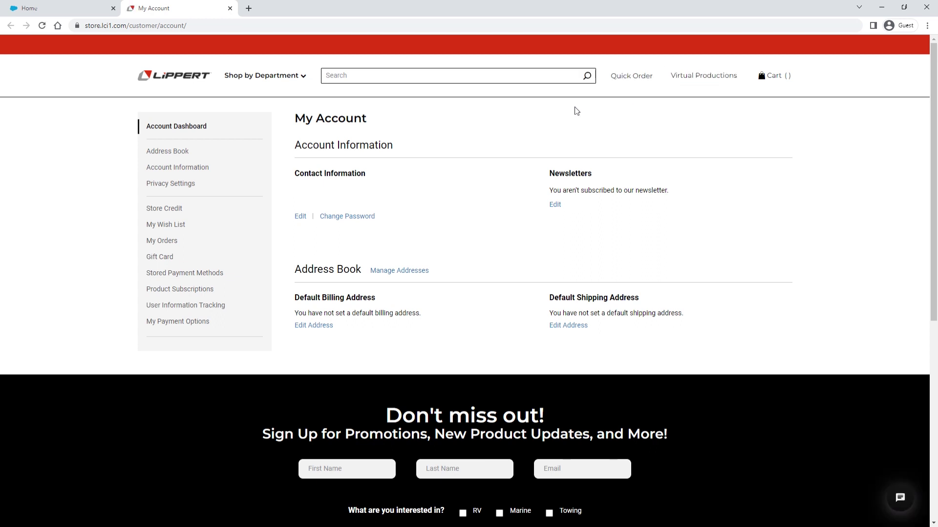
Browse the RVing departments, search 141111, and open the Hydraulic Power Unit With 2QT Pump Reservoir Kit
click(307, 82)
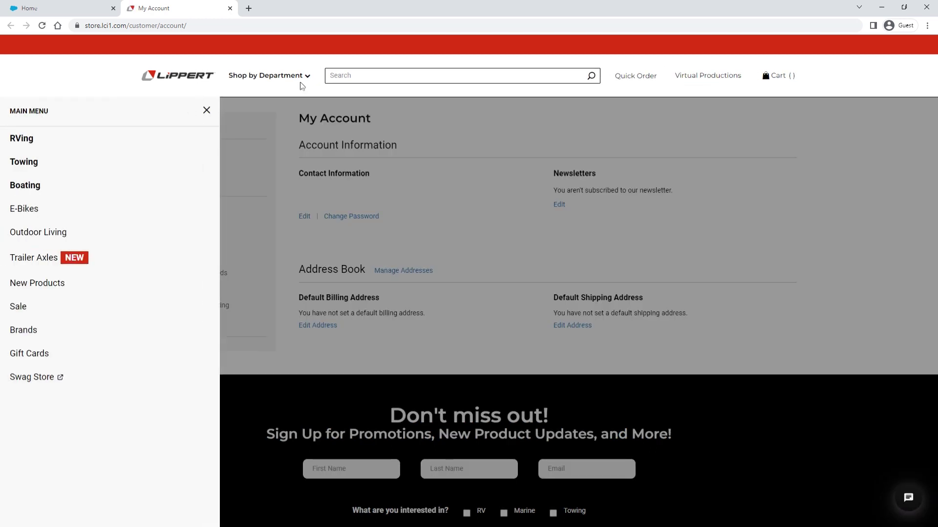
click(31, 141)
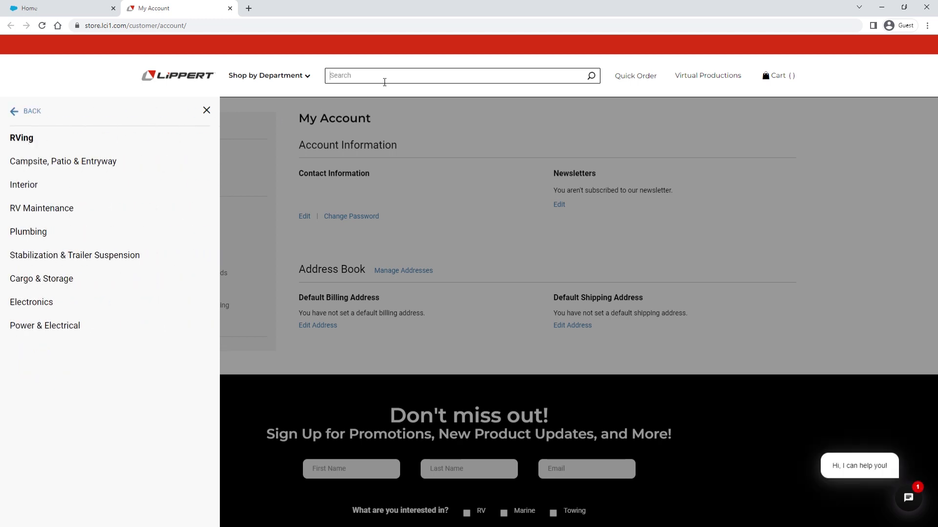
text(141111)
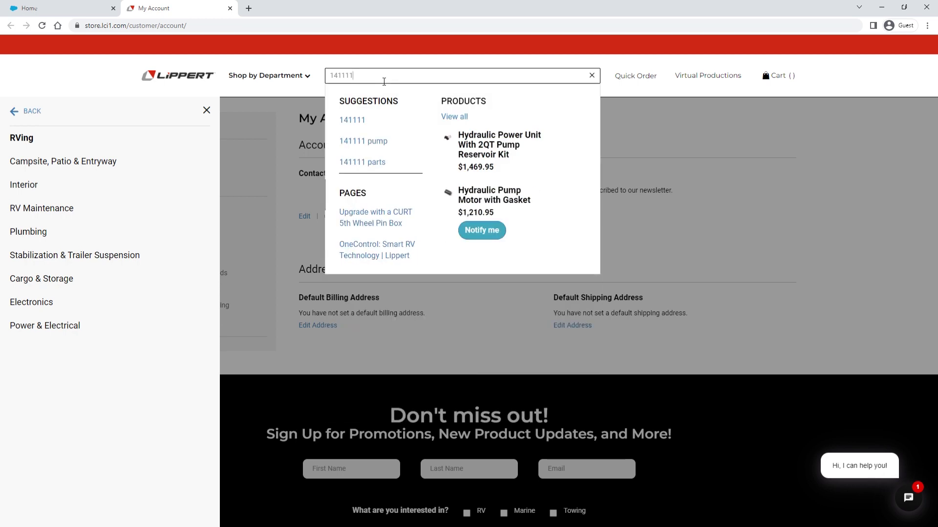
click(473, 139)
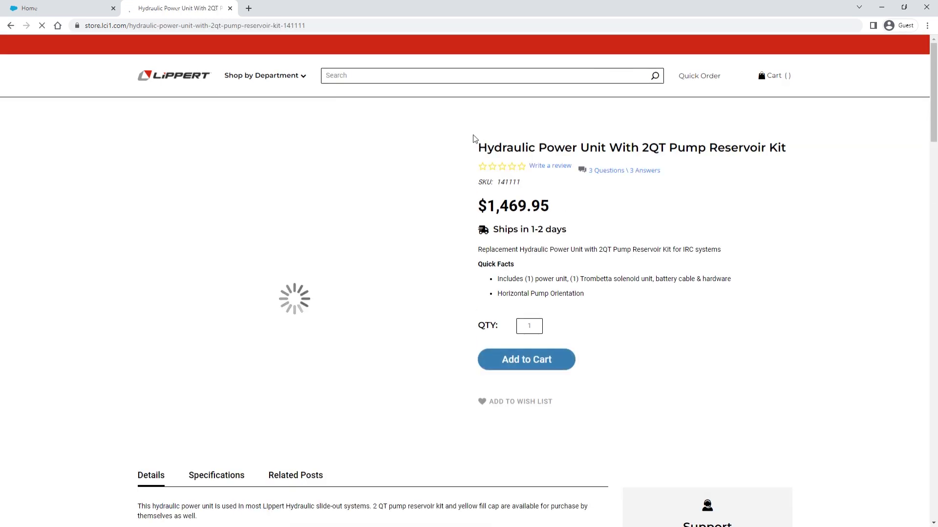
Add SKUs 141111 and 167576 to the Quick Order list, then check the empty cart
click(645, 80)
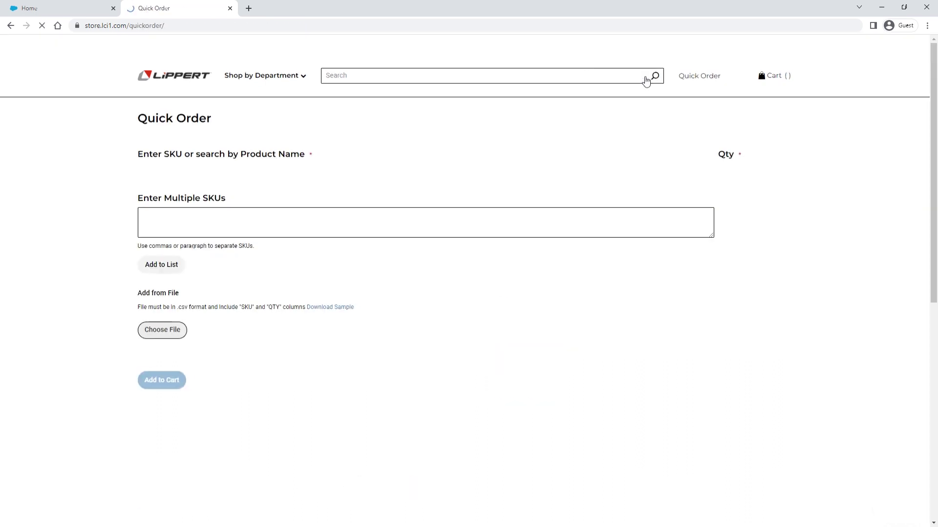
click(206, 245)
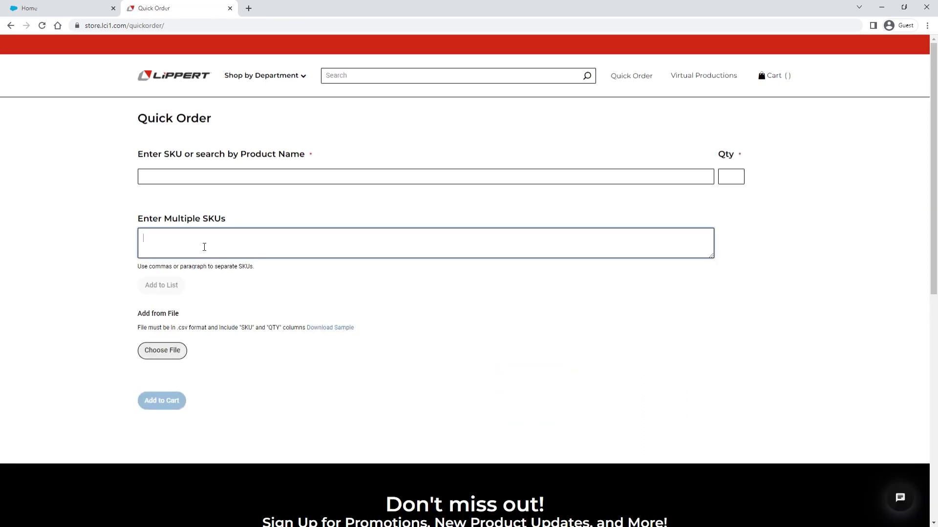
text(141111)
key(Return)
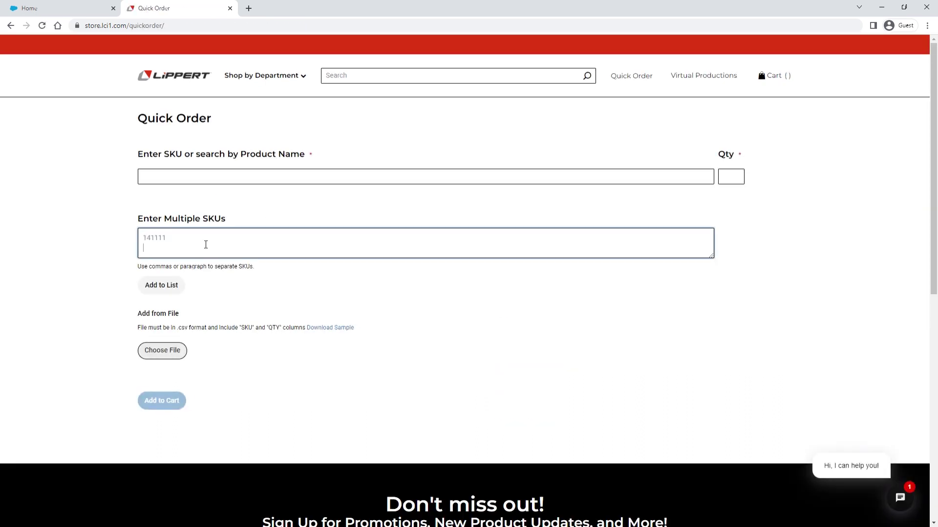
text(167576)
click(180, 285)
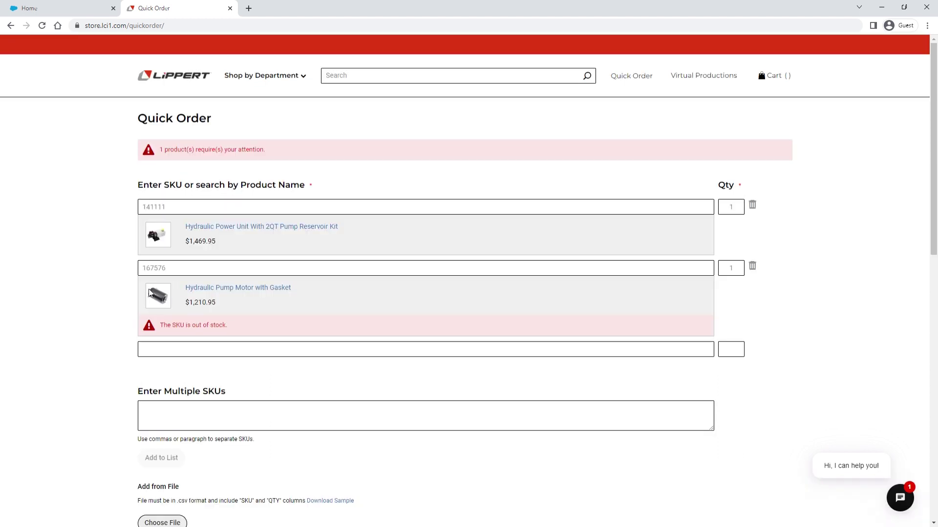
scroll(110, 297, down, 2)
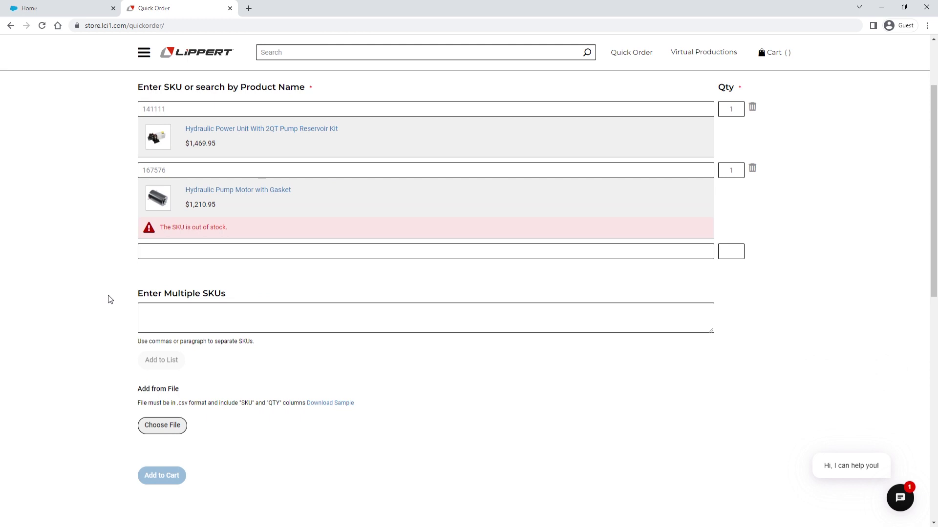
click(776, 58)
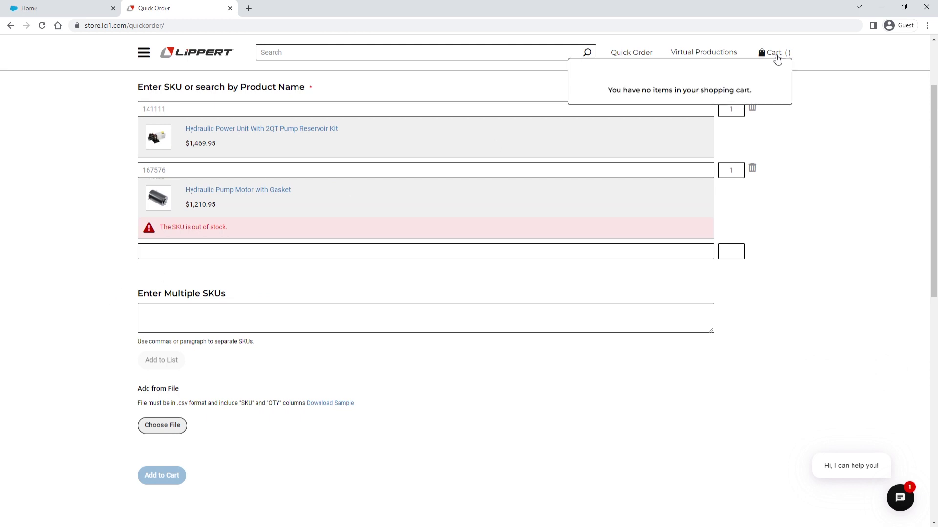
click(814, 104)
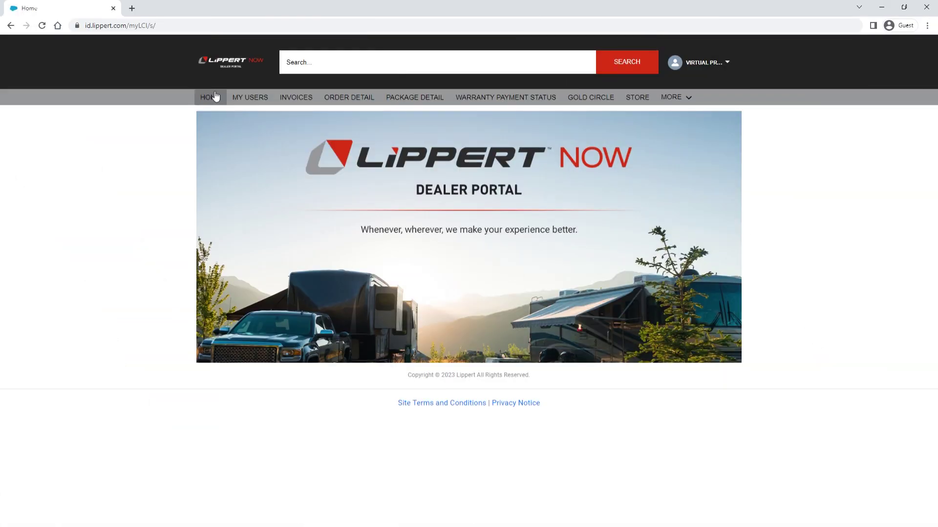
View the MyLCI App and Training Events pages from the MORE menu, then reopen MORE
click(690, 98)
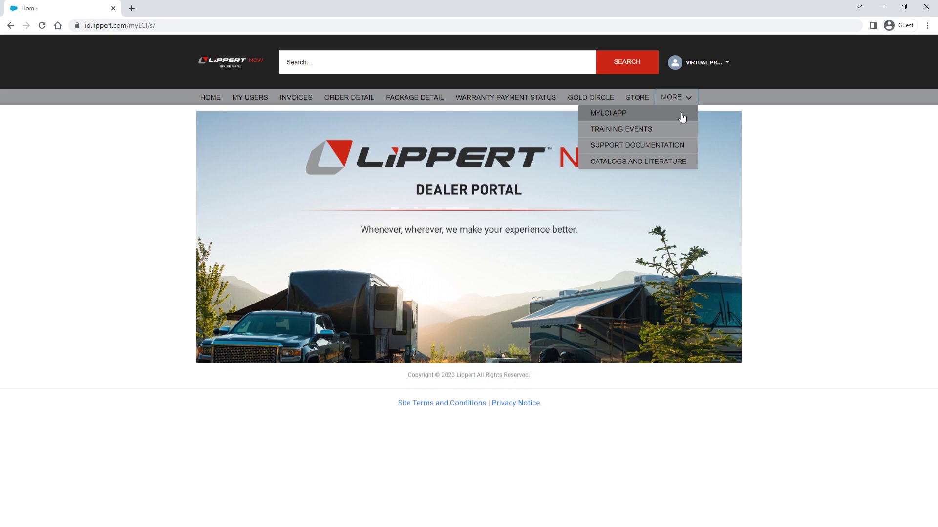
click(682, 117)
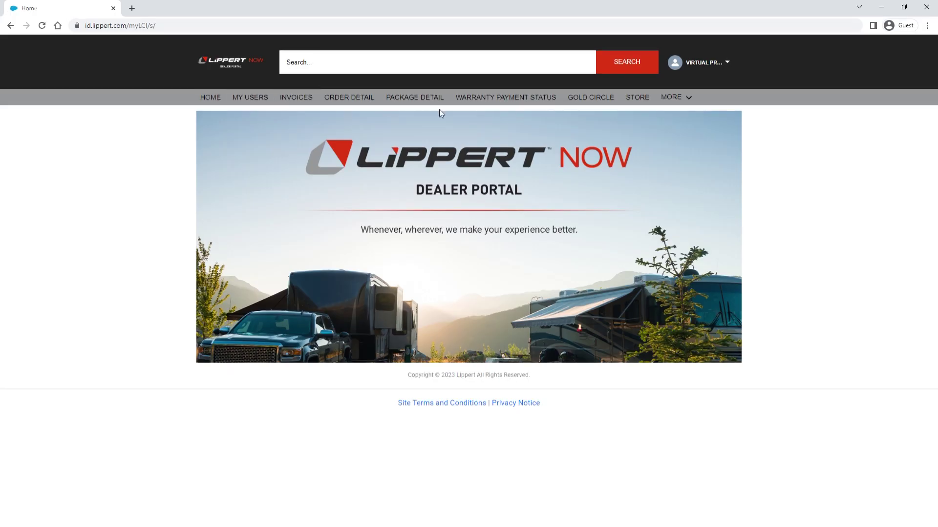
click(689, 97)
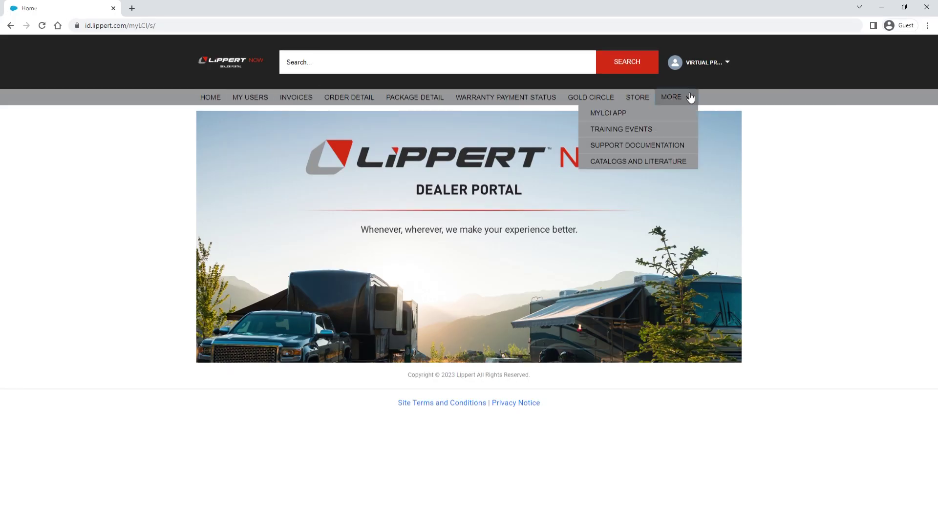
click(682, 129)
scroll(503, 161, down, 2)
scroll(503, 161, down, 3)
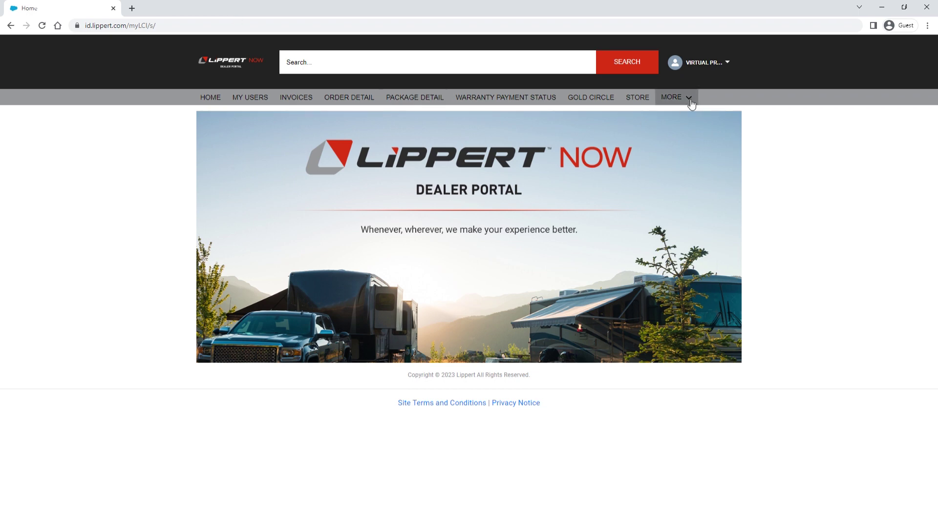
click(689, 100)
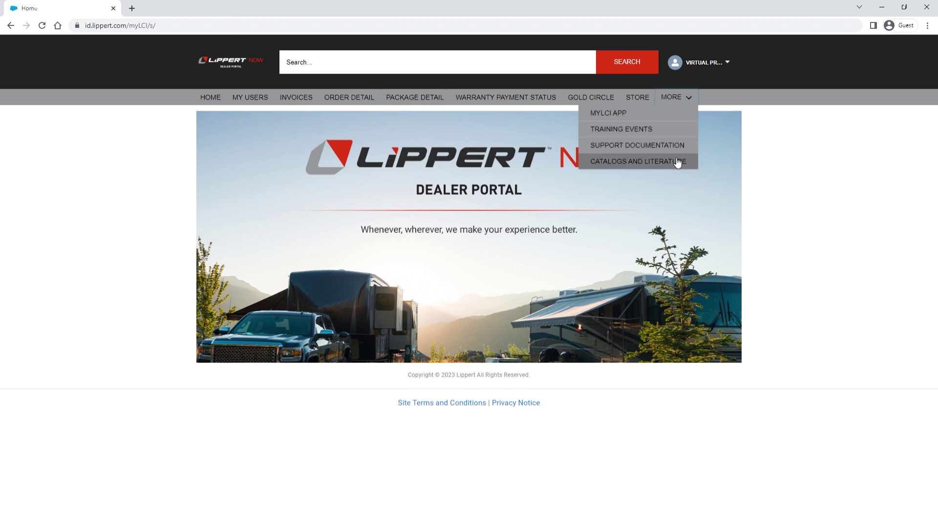